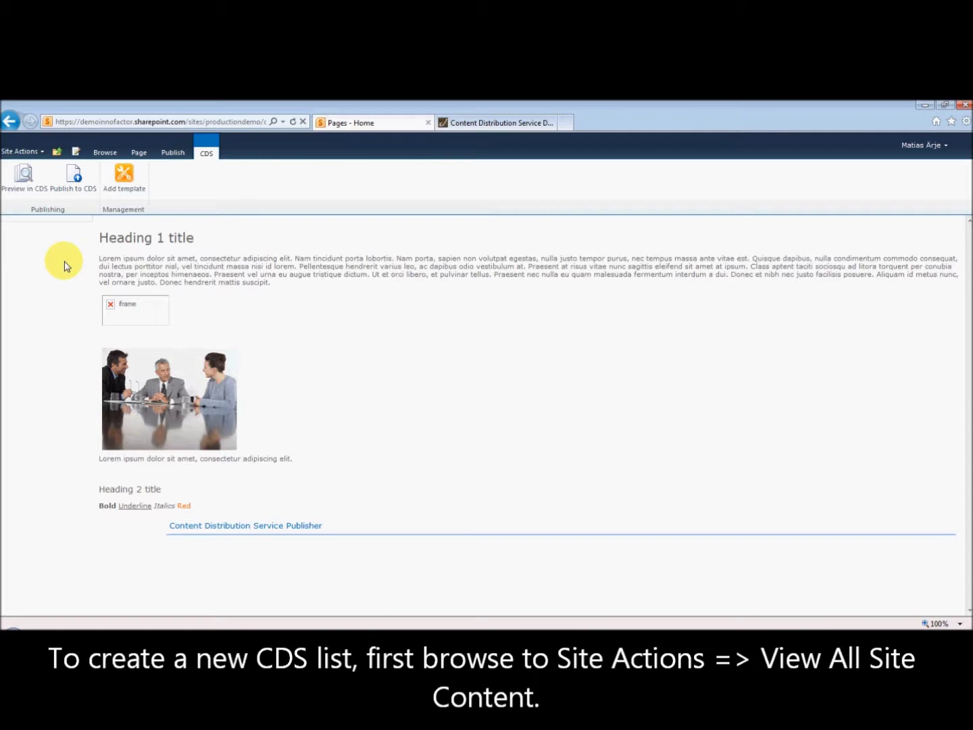
From All Site Content, create a CDS publishing list named 'News'.
{"action": "left_click", "coordinate": [21, 151]}
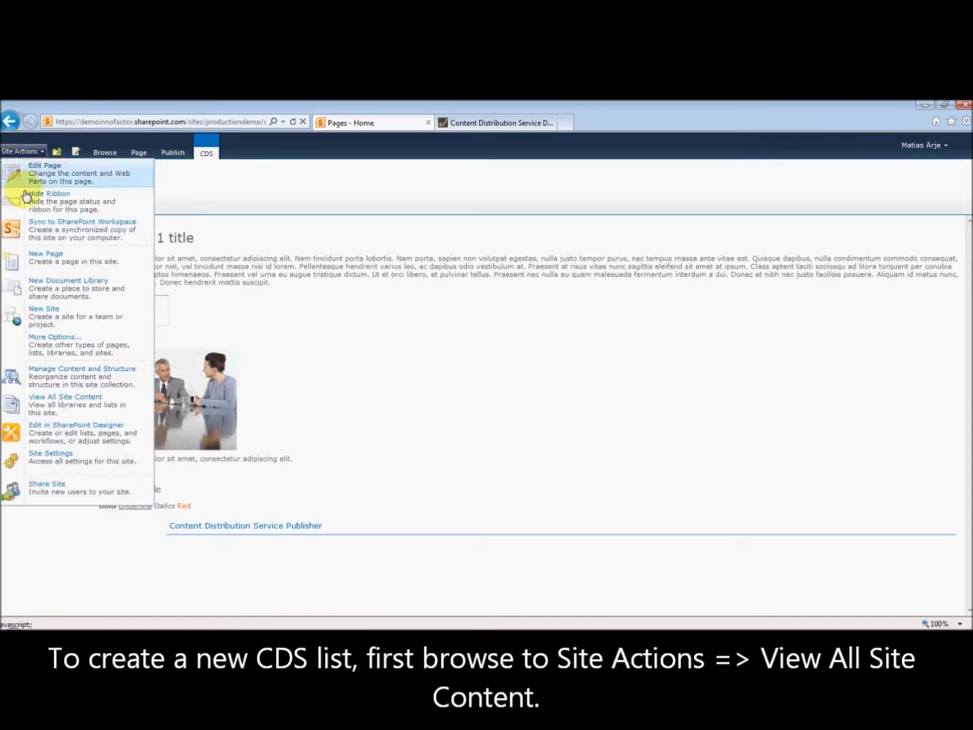
{"action": "left_click", "coordinate": [47, 402]}
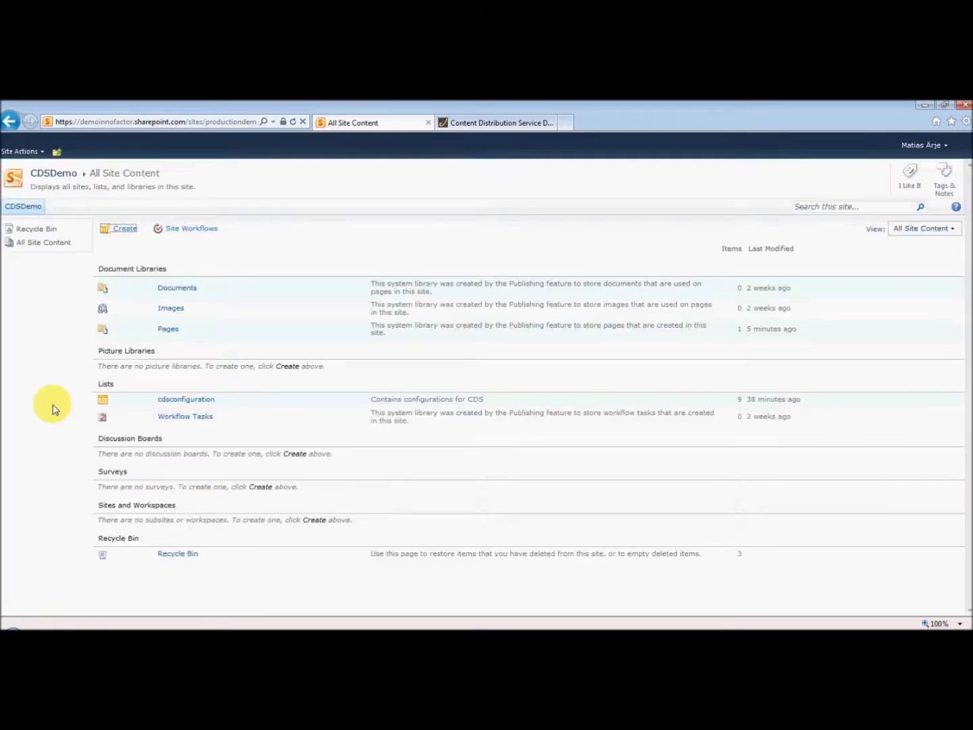
{"action": "left_click", "coordinate": [123, 230]}
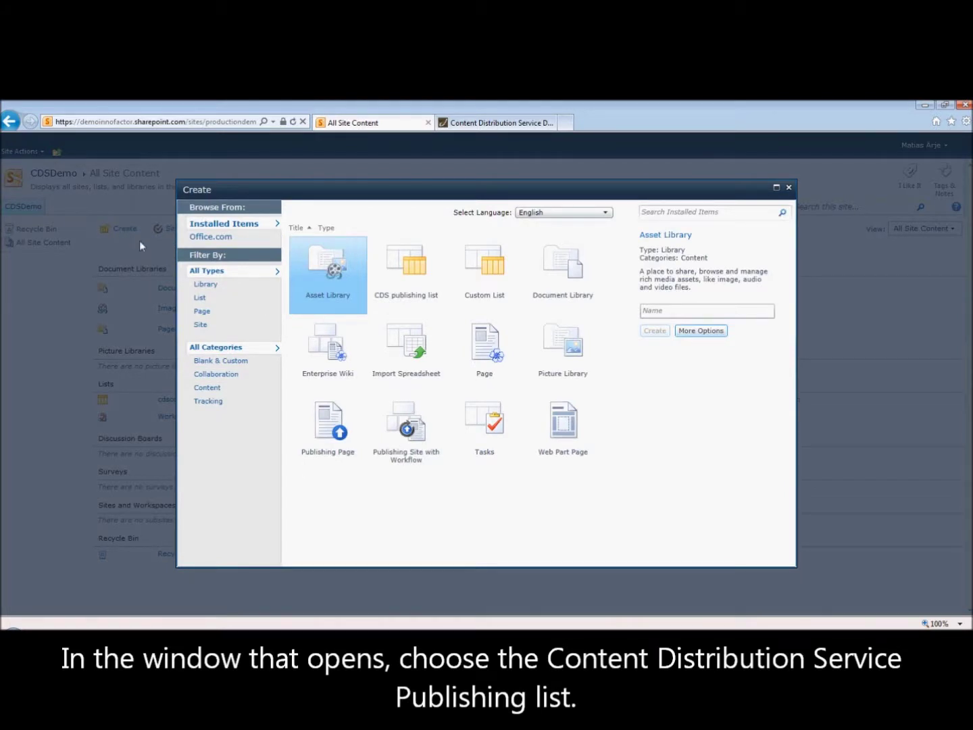
{"action": "left_click", "coordinate": [427, 271]}
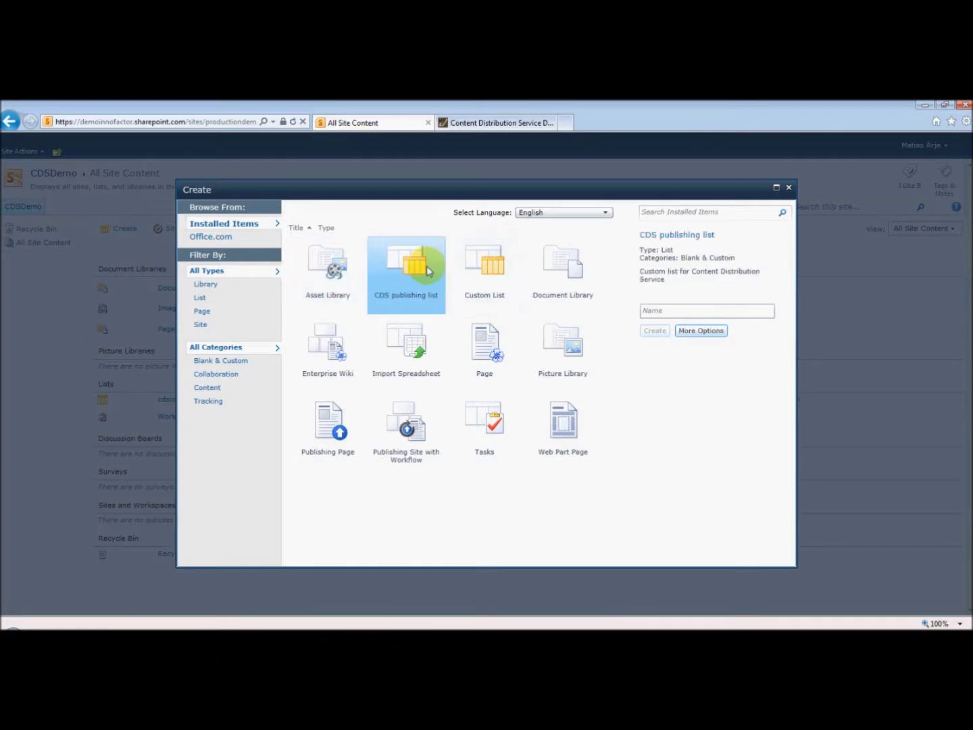
{"action": "left_click", "coordinate": [664, 310]}
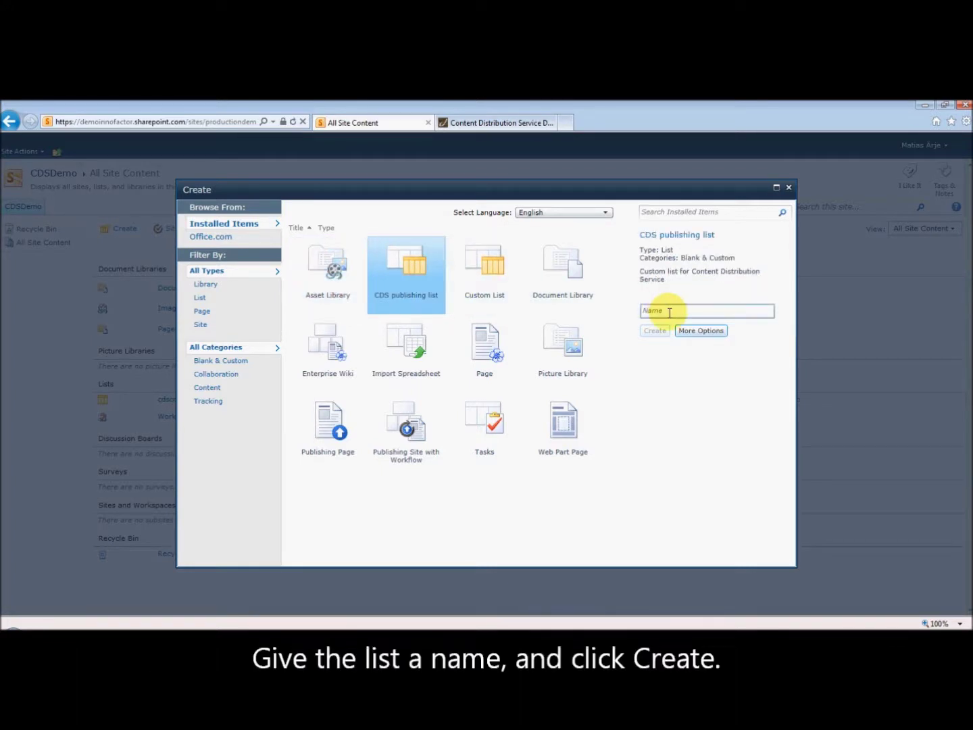
{"action": "left_click", "coordinate": [669, 311]}
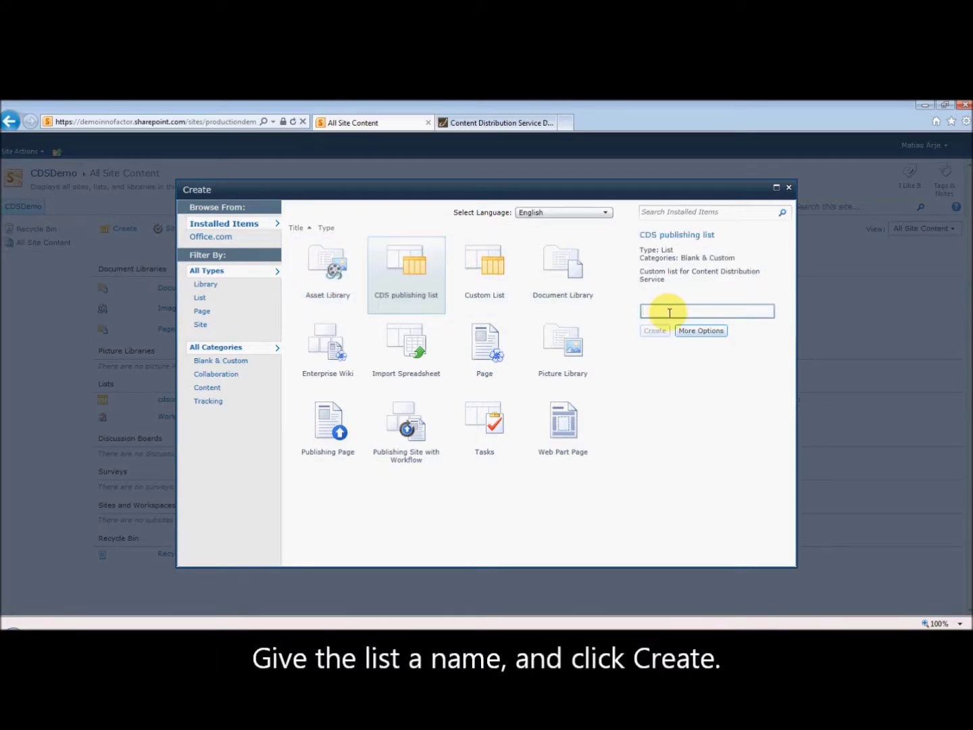
{"action": "type", "text": "News"}
{"action": "left_click", "coordinate": [659, 332]}
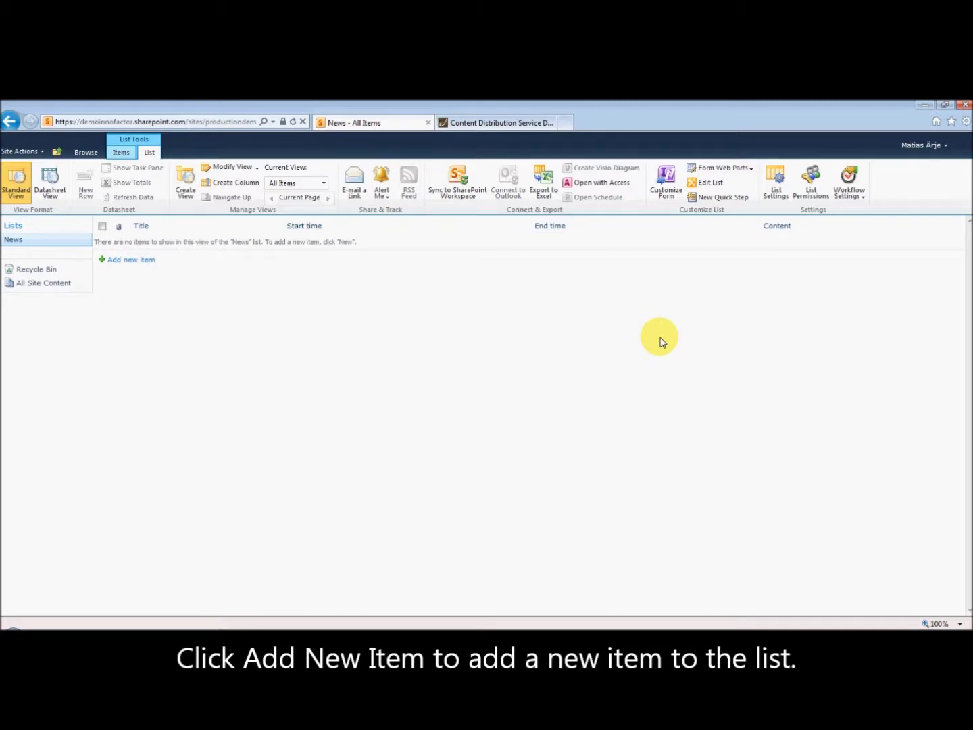
Open the News - New Item form from the News list and select its Content field.
{"action": "left_click", "coordinate": [136, 264]}
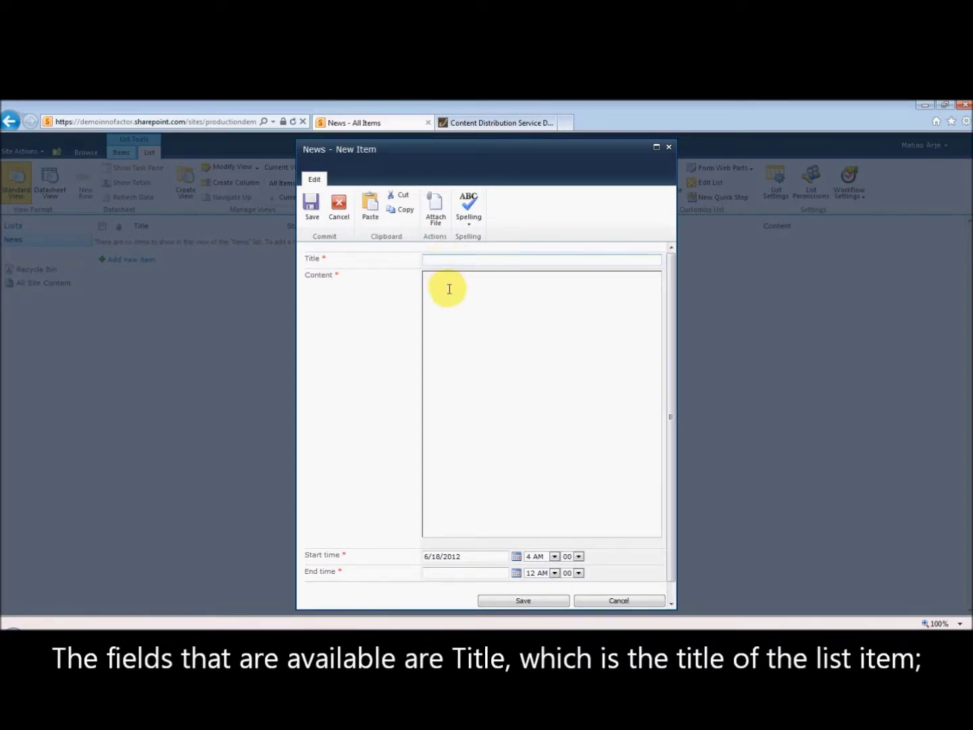
{"action": "left_click", "coordinate": [448, 289]}
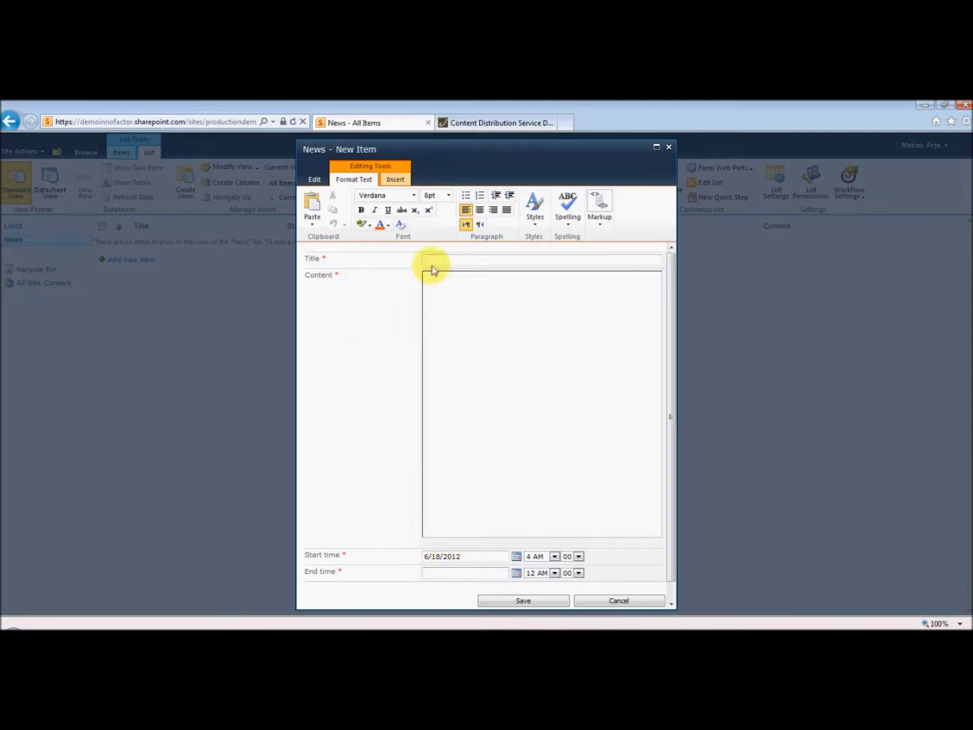
Enter the title 'News item #1' and the content 'Content'.
{"action": "left_click", "coordinate": [430, 258]}
{"action": "type", "text": "News item #1"}
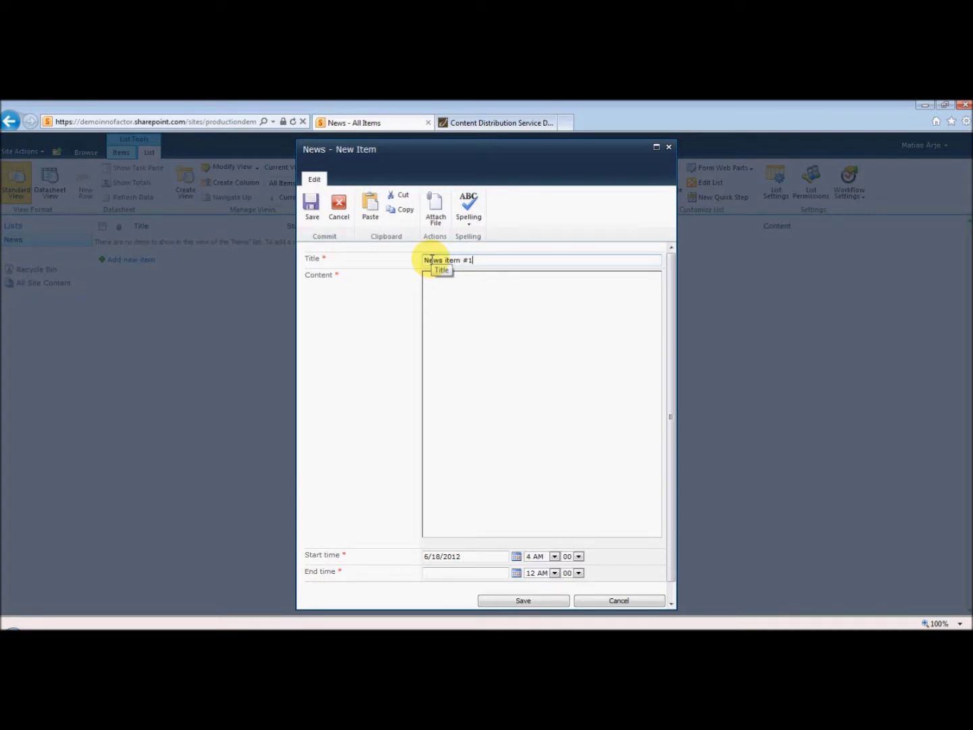
{"action": "key", "text": "Tab"}
{"action": "type", "text": "Content"}
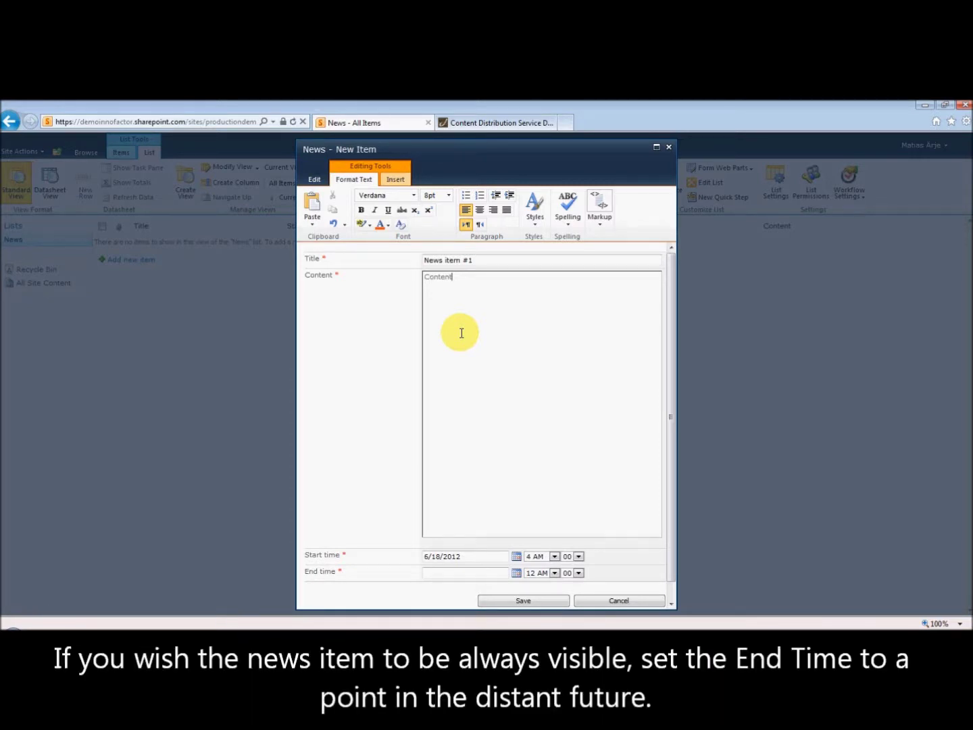
Set start date 6/1/2012 and end date 8/4/2012, then save the item.
{"action": "left_click", "coordinate": [516, 557]}
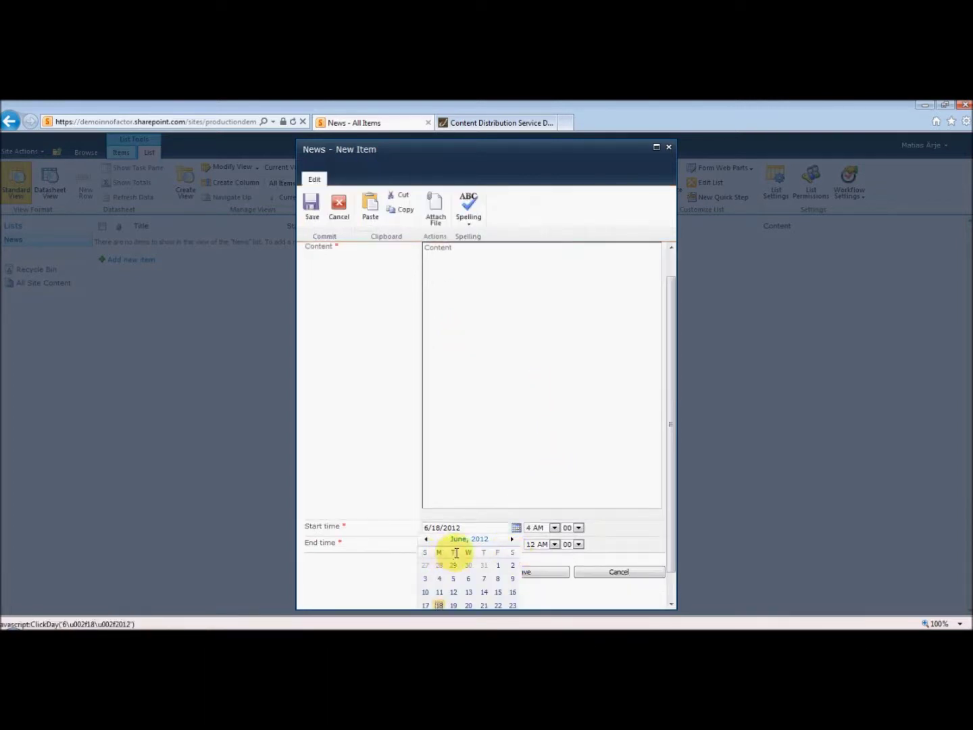
{"action": "left_click", "coordinate": [498, 566]}
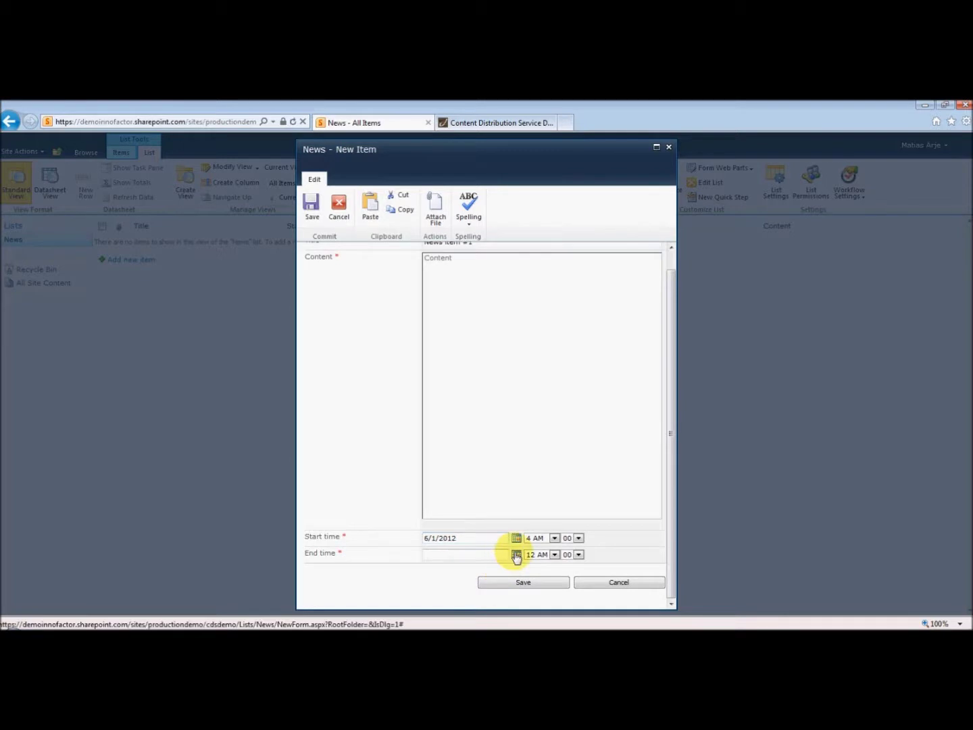
{"action": "left_click", "coordinate": [514, 553]}
{"action": "left_click", "coordinate": [512, 539]}
{"action": "left_click", "coordinate": [512, 538]}
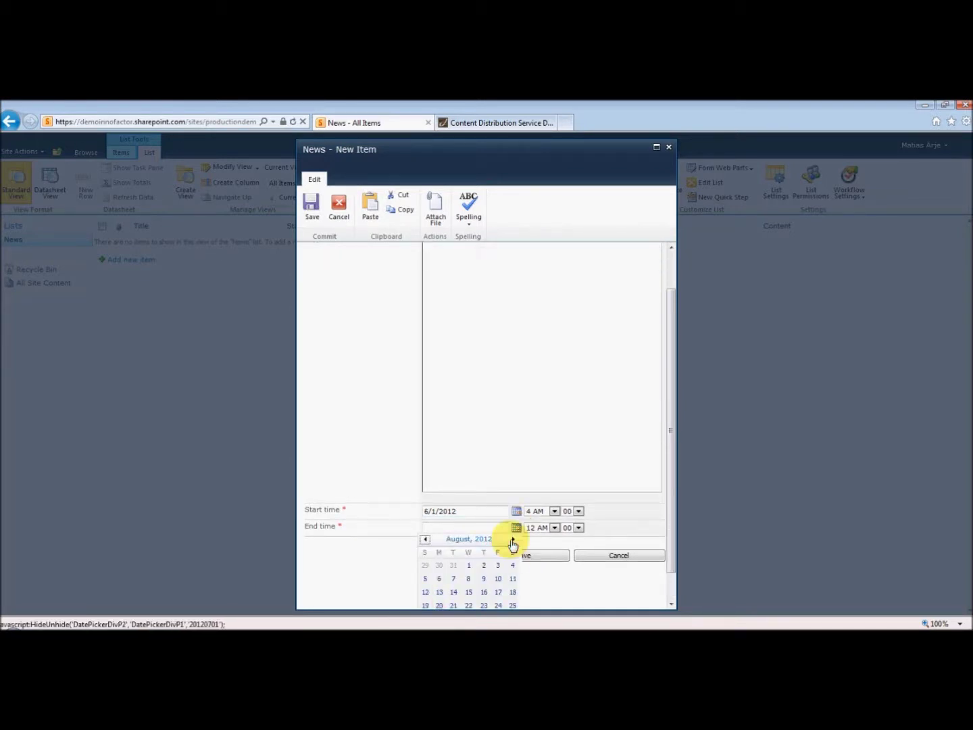
{"action": "left_click", "coordinate": [511, 566]}
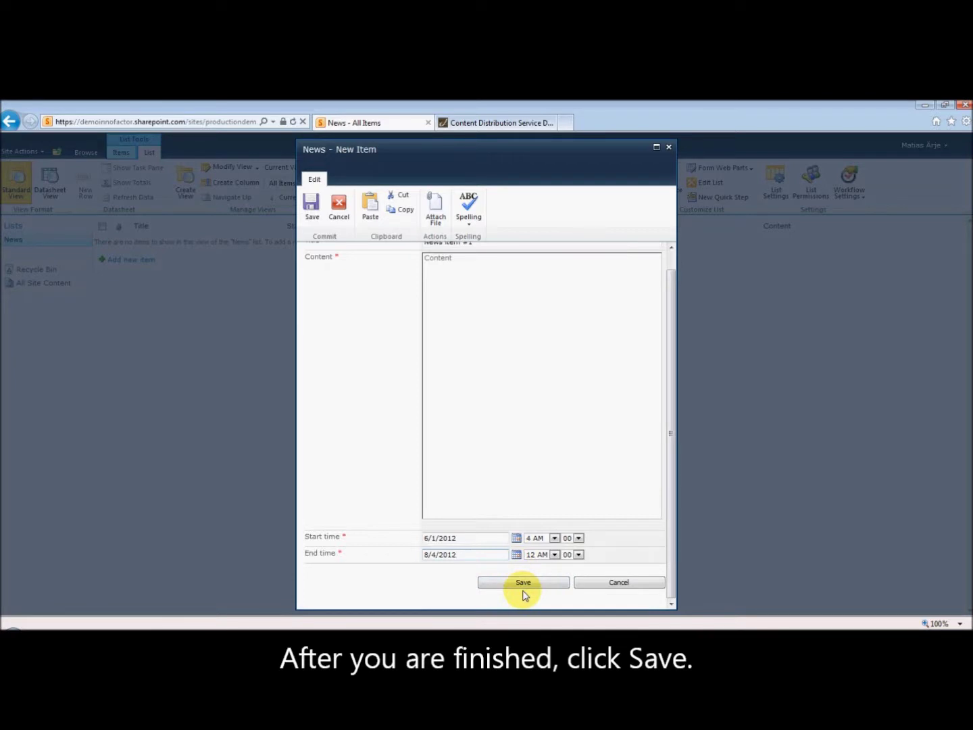
{"action": "left_click", "coordinate": [524, 586]}
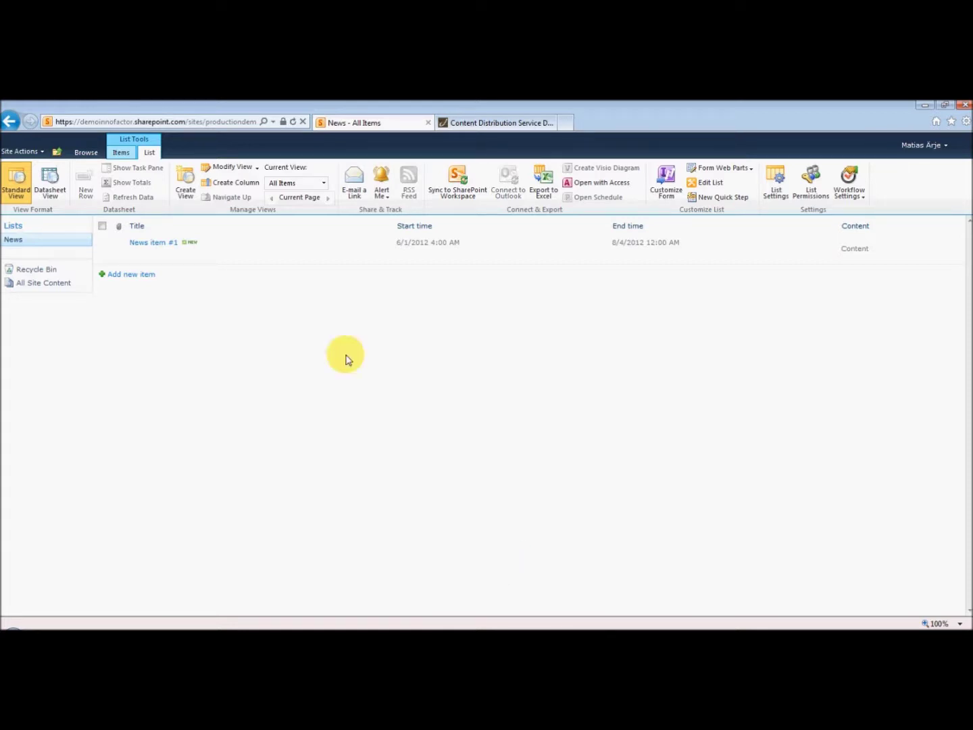
Return to the Home page, put it into edit mode, and show the web part zones.
{"action": "left_click", "coordinate": [27, 199]}
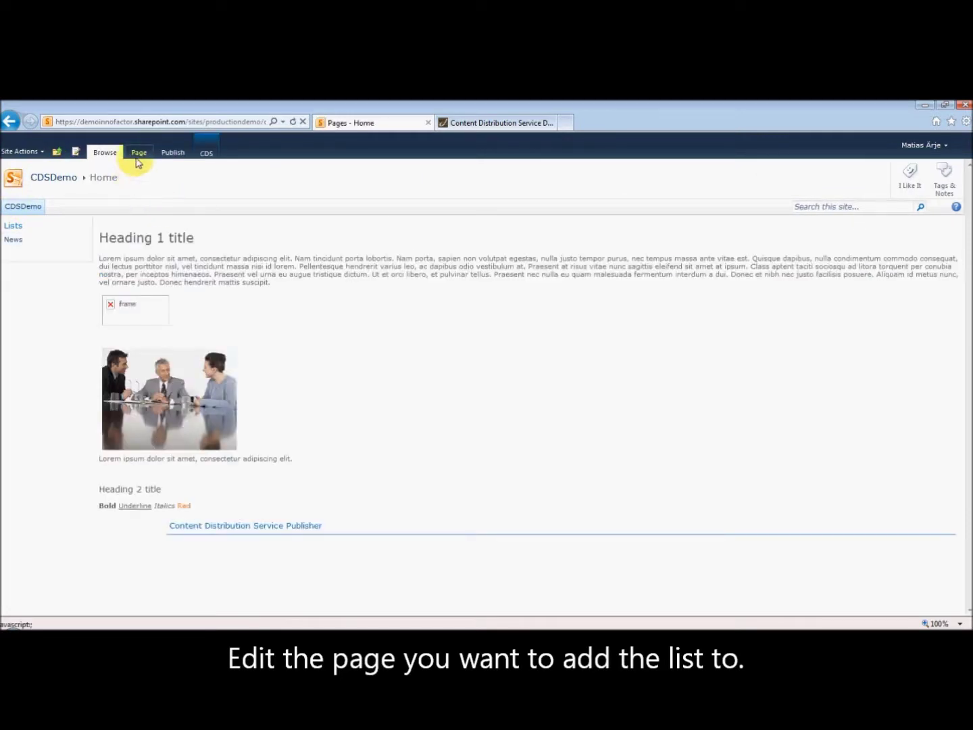
{"action": "left_click", "coordinate": [137, 155]}
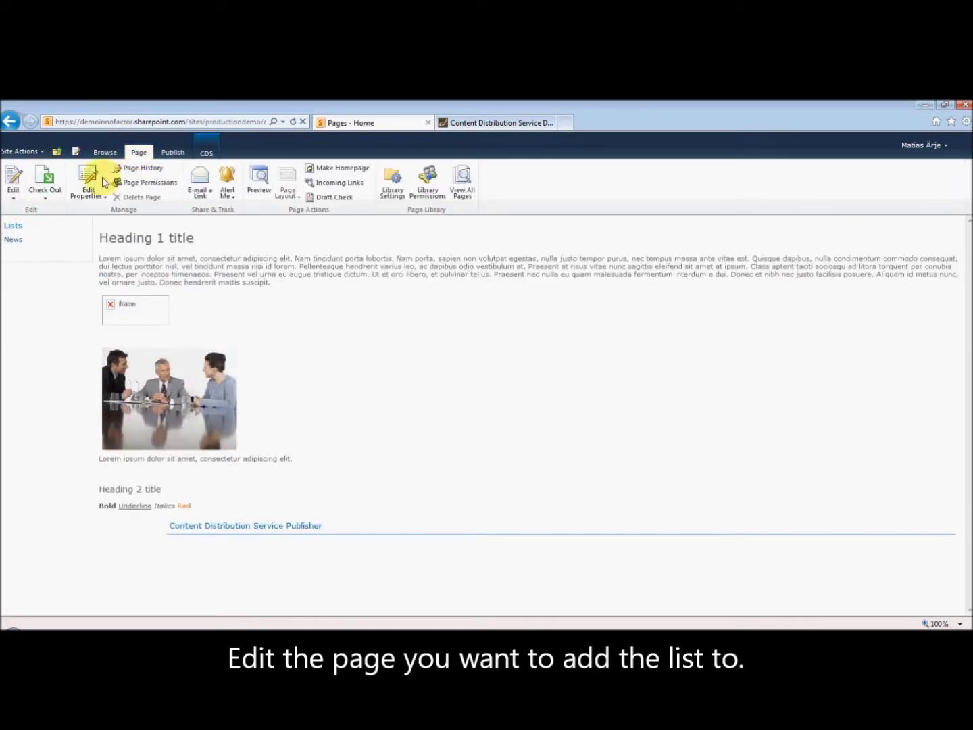
{"action": "left_click", "coordinate": [9, 188]}
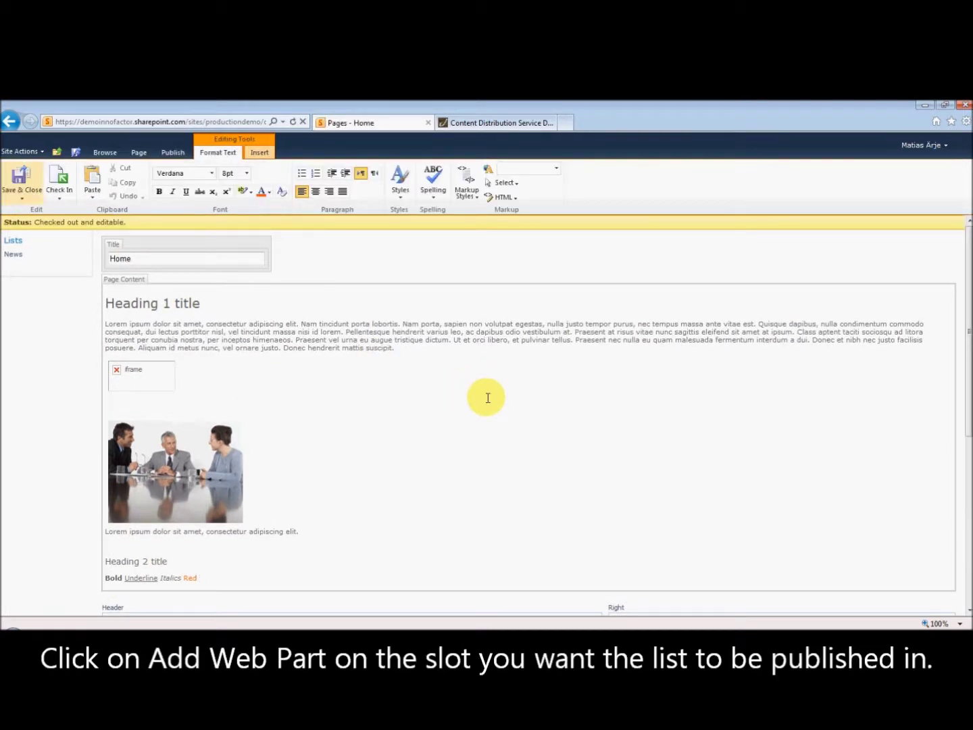
{"action": "scroll", "coordinate": [488, 398], "scroll_direction": "down", "scroll_amount": 5}
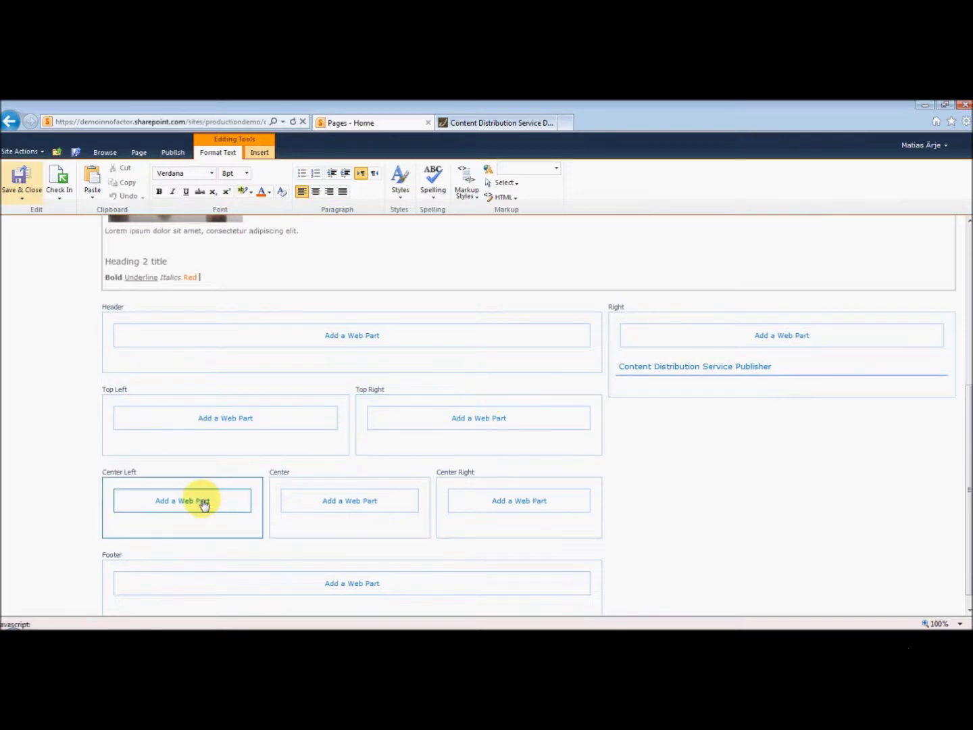
Search web parts for 'news' and add the News list to the Center Left zone.
{"action": "left_click", "coordinate": [203, 501]}
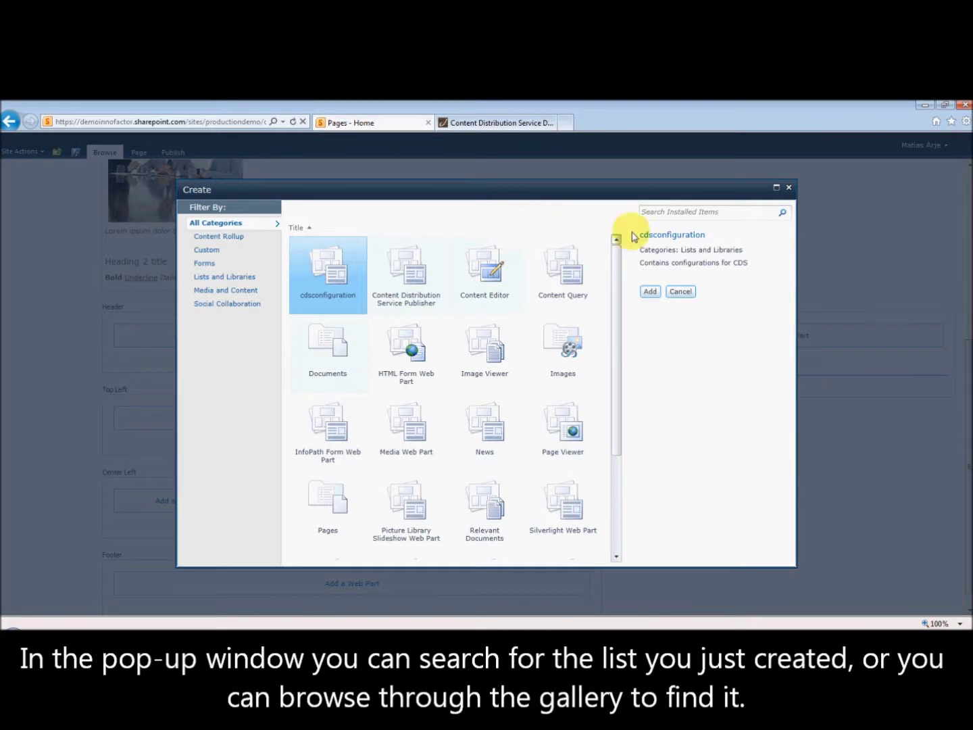
{"action": "left_click", "coordinate": [674, 214]}
{"action": "type", "text": "news"}
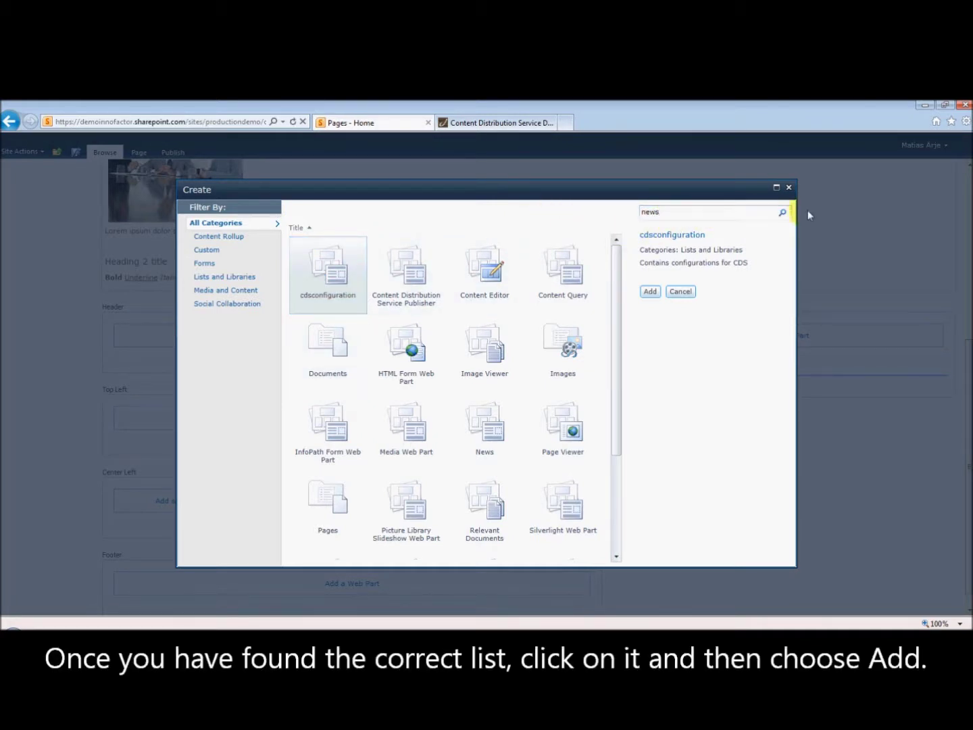
{"action": "left_click", "coordinate": [782, 214]}
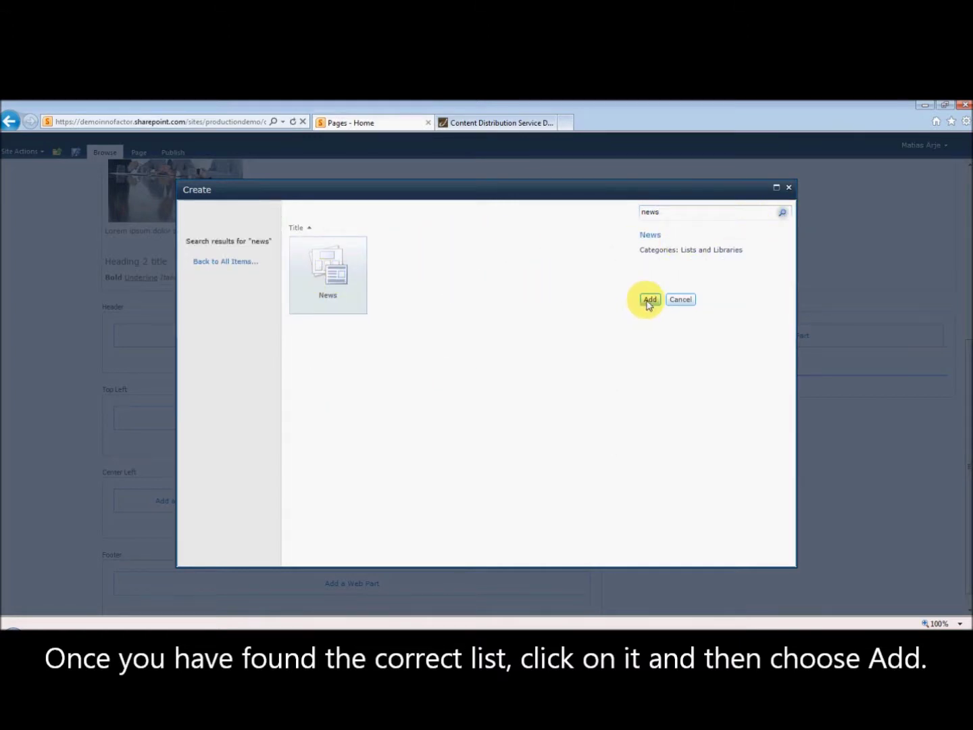
{"action": "left_click", "coordinate": [321, 272]}
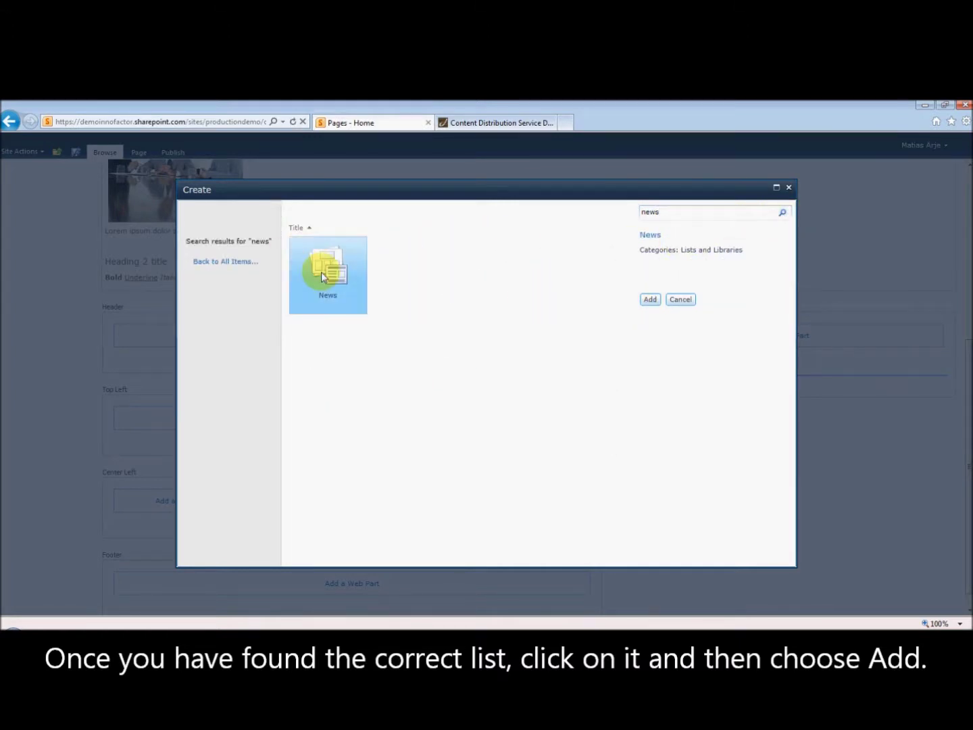
{"action": "left_click", "coordinate": [651, 301]}
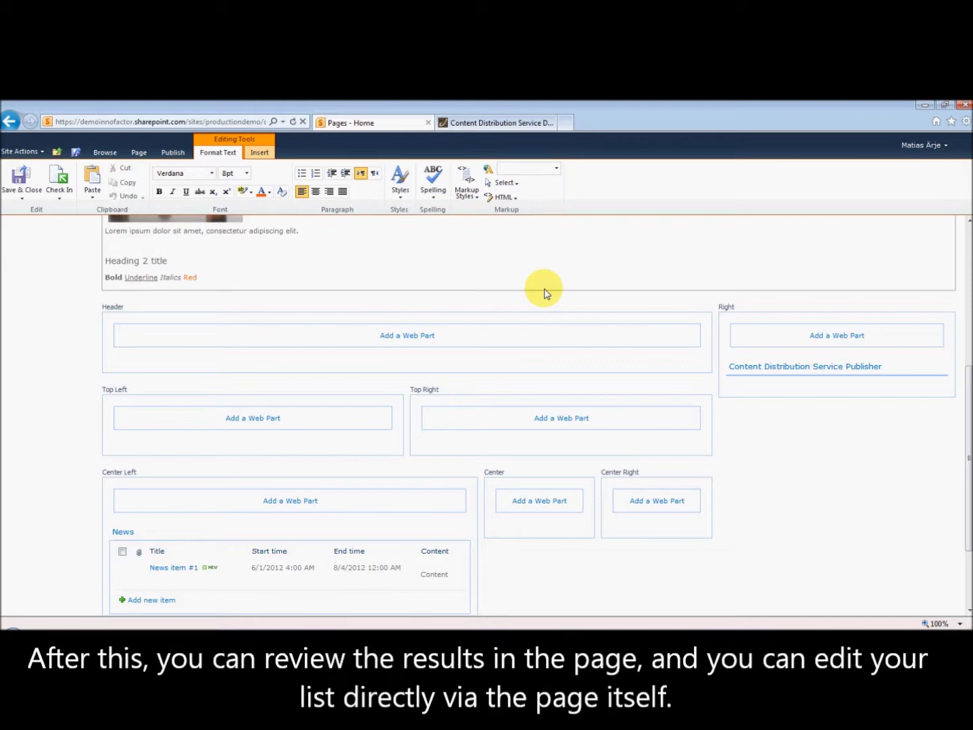
{"action": "scroll", "coordinate": [544, 291], "scroll_direction": "down", "scroll_amount": 1}
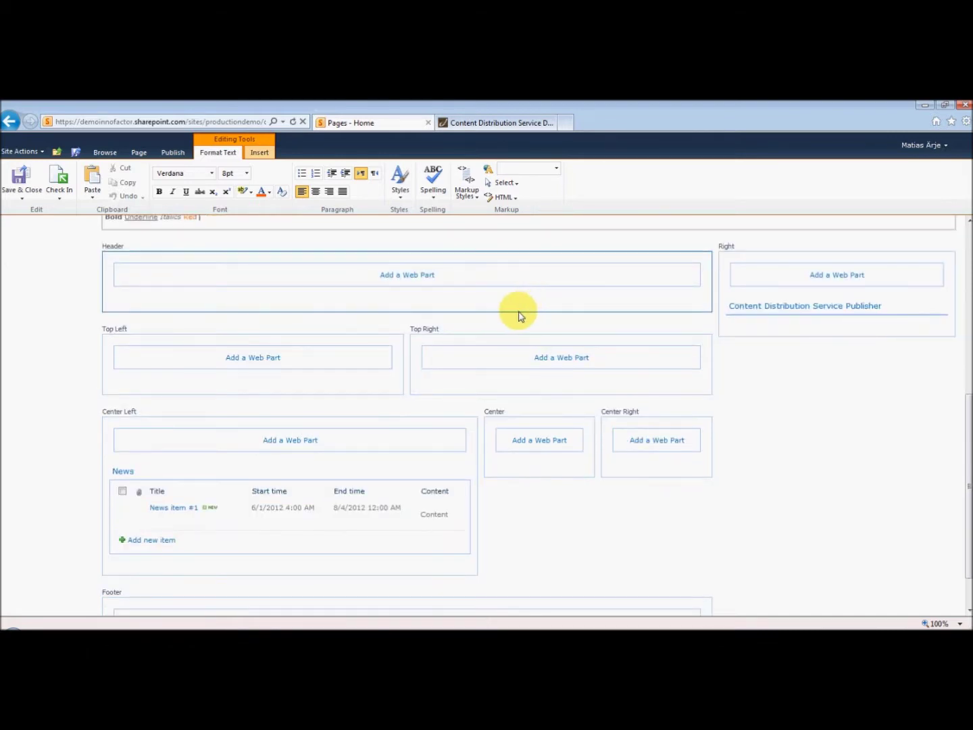